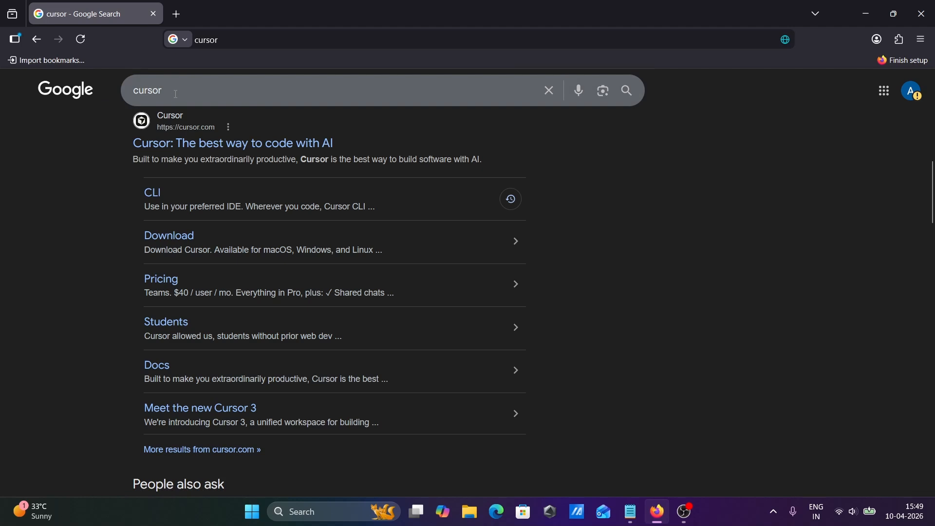
Step: Open the official Cursor website from the search results and download the Windows installer
click(225, 143)
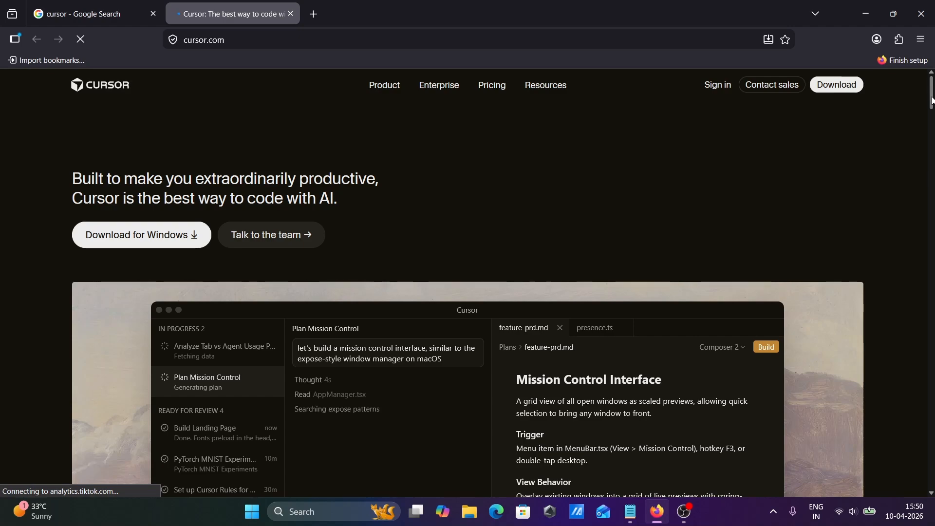
drag(932, 100, 932, 153)
scroll(452, 186, up, 10)
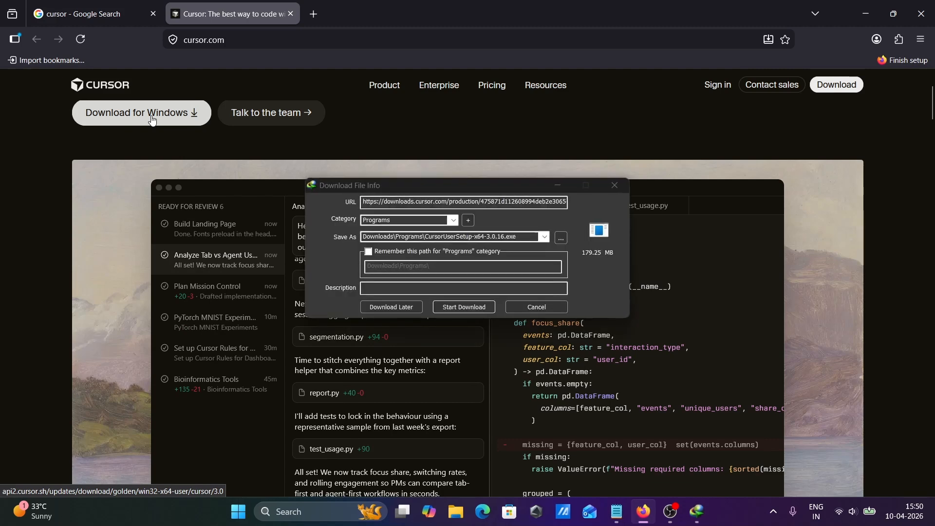
click(470, 308)
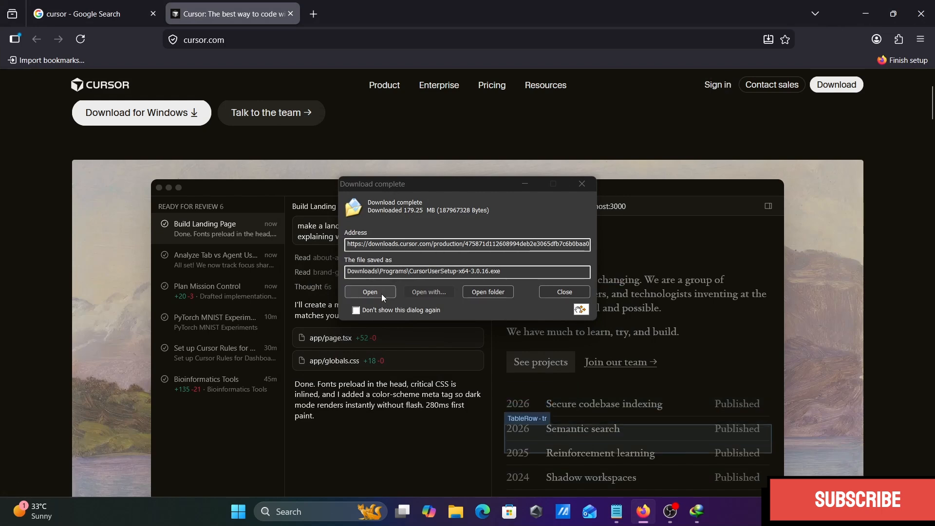
Step: Show the downloaded file in its folder, run CursorUserSetup-x64-3.0.16 and clear the other windows away
click(477, 293)
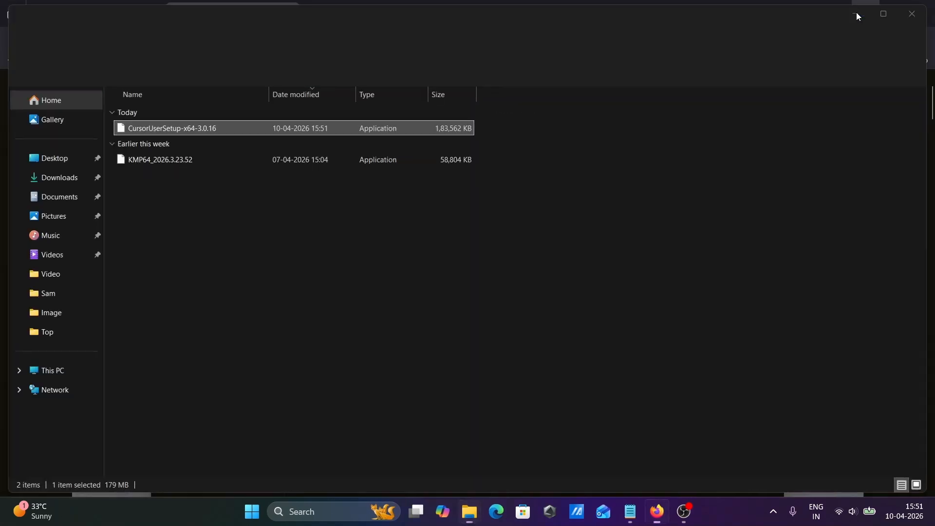
click(857, 13)
click(857, 13)
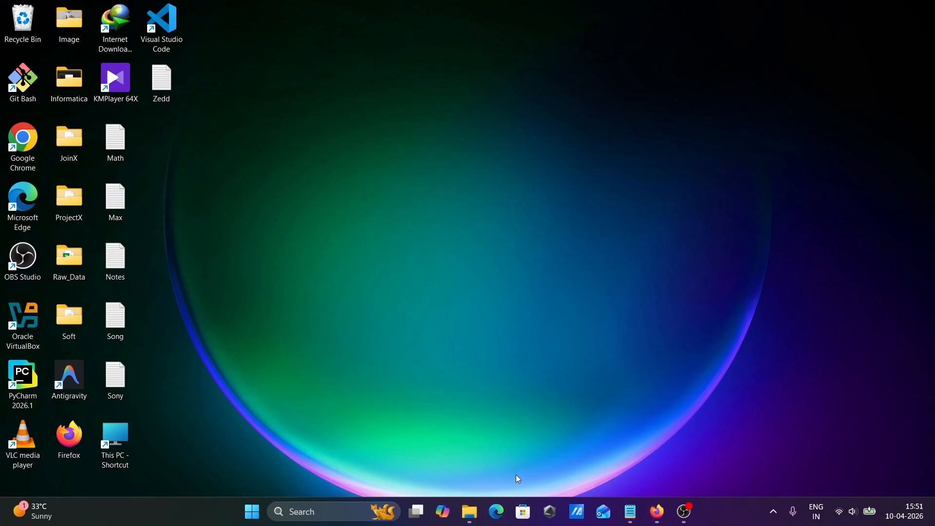
mouse_move(470, 511)
click(475, 444)
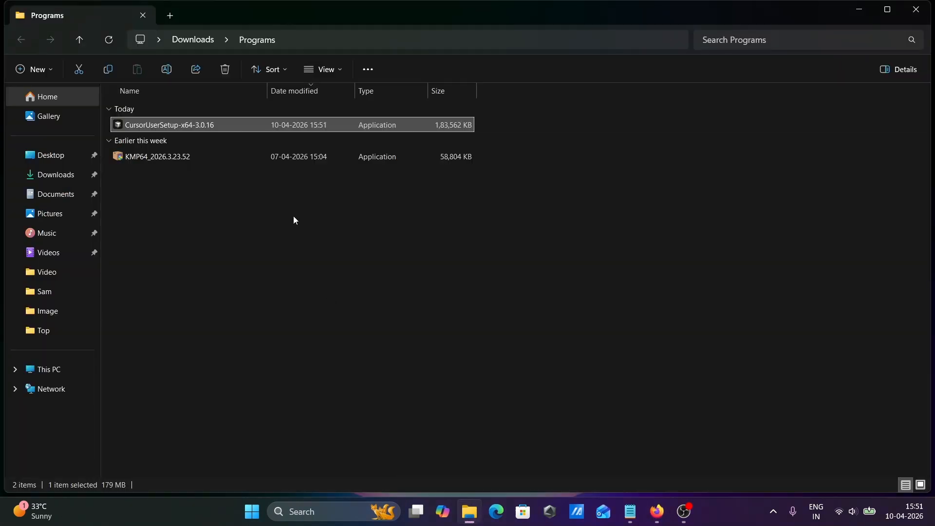
double_click(136, 124)
click(862, 12)
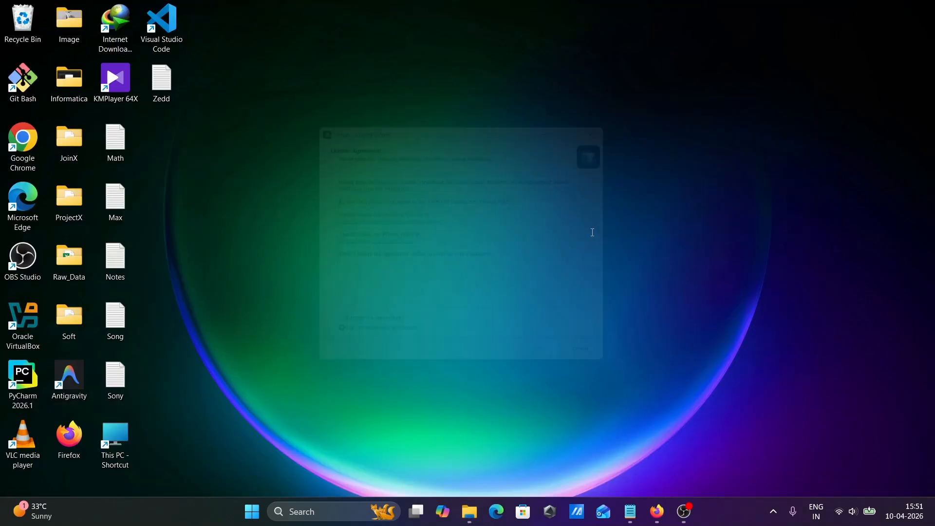
Step: Accept the license agreement, keep the default Start Menu folder, enable the desktop icon and start the installation
click(356, 336)
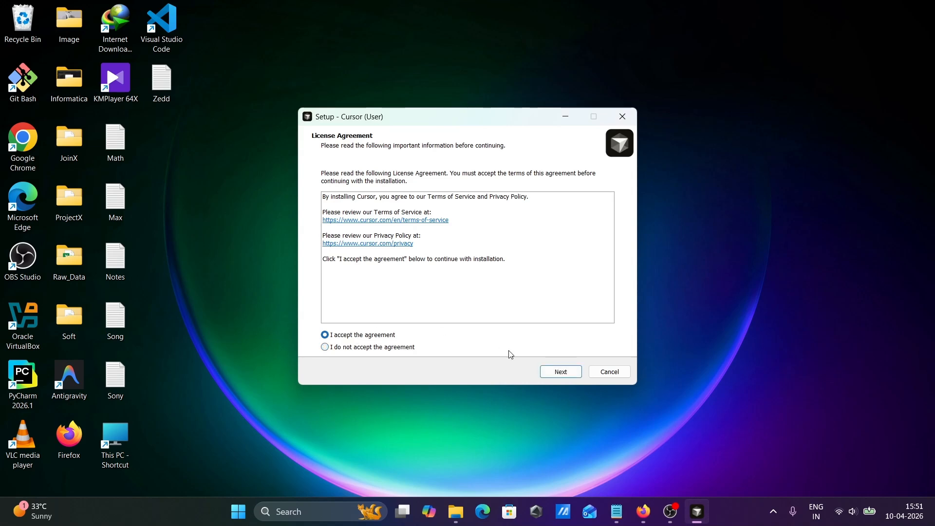
click(561, 372)
click(561, 373)
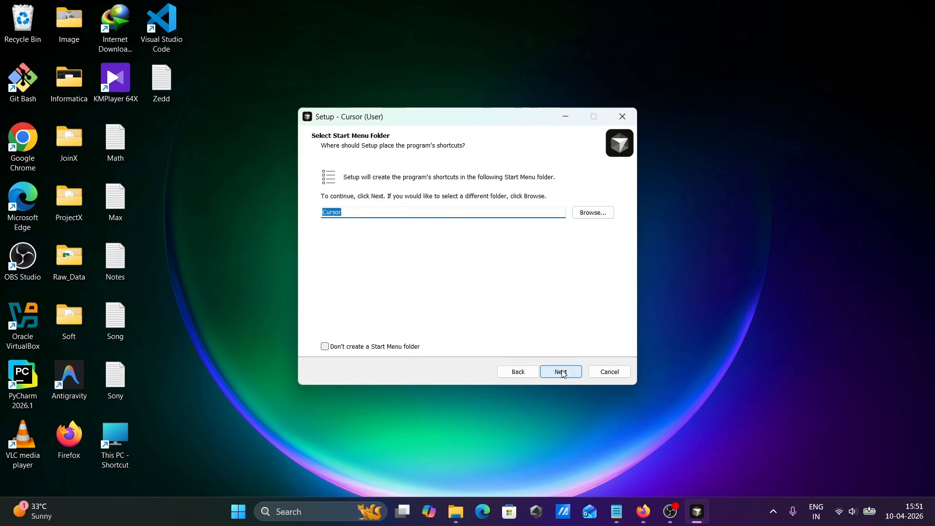
click(561, 372)
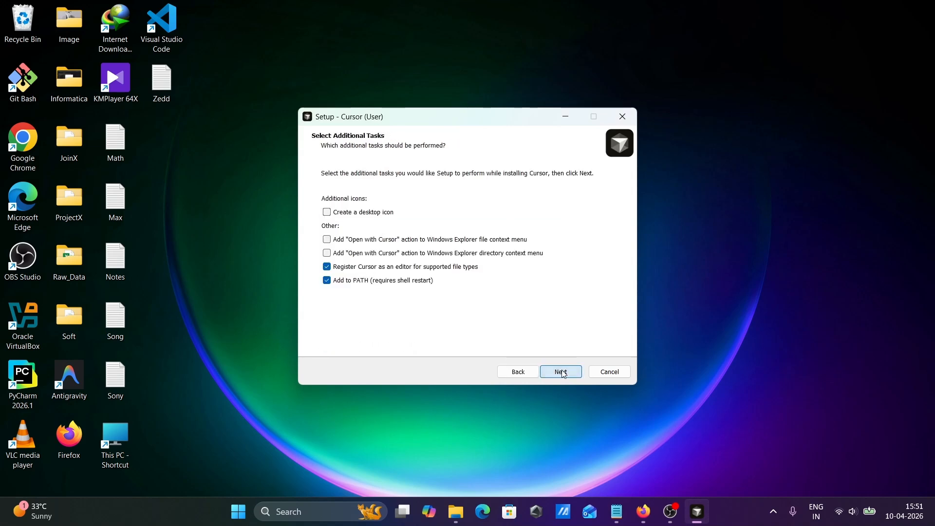
click(354, 214)
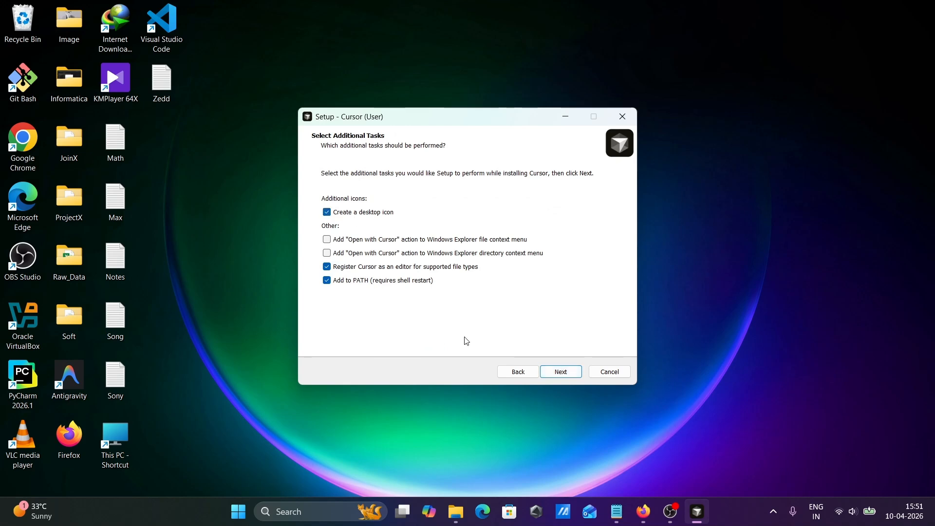
click(561, 372)
click(570, 375)
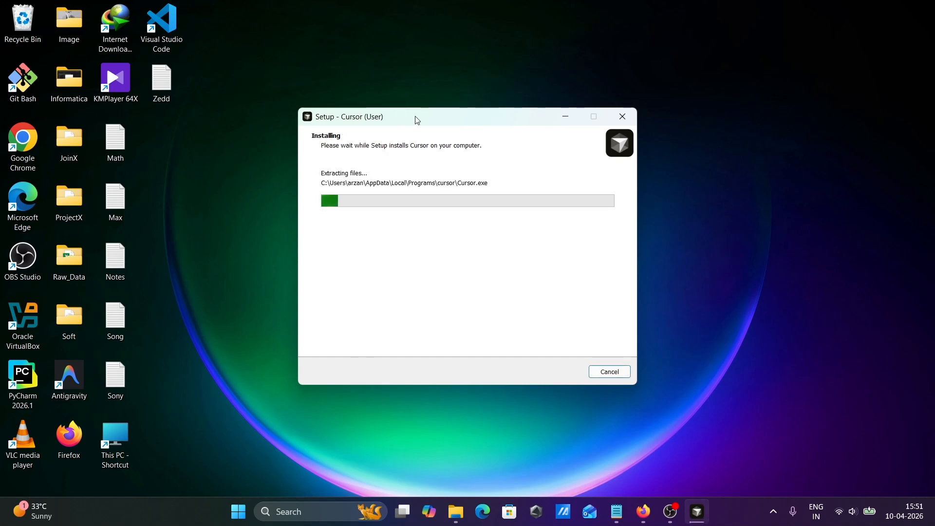
Step: Finish the setup wizard with Launch Cursor unchecked, then open Cursor from its desktop shortcut and maximize it
drag(427, 123, 380, 130)
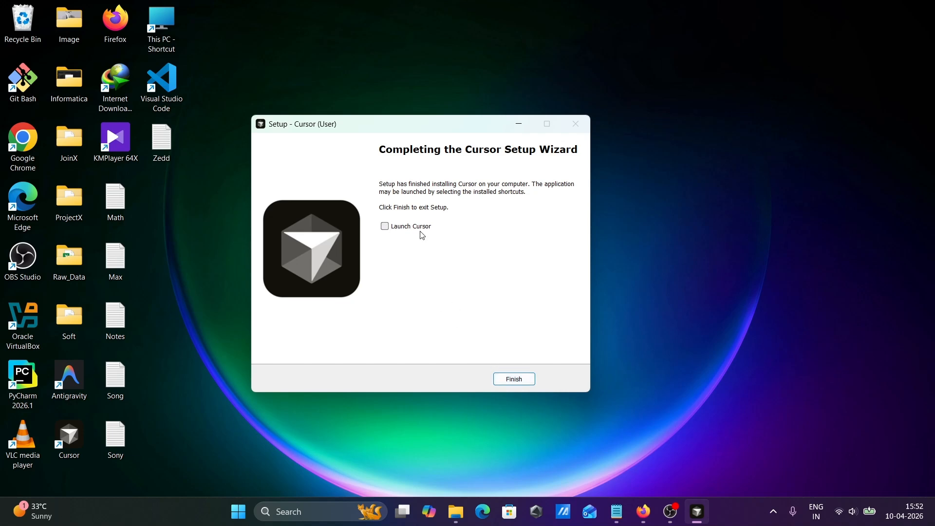
click(515, 383)
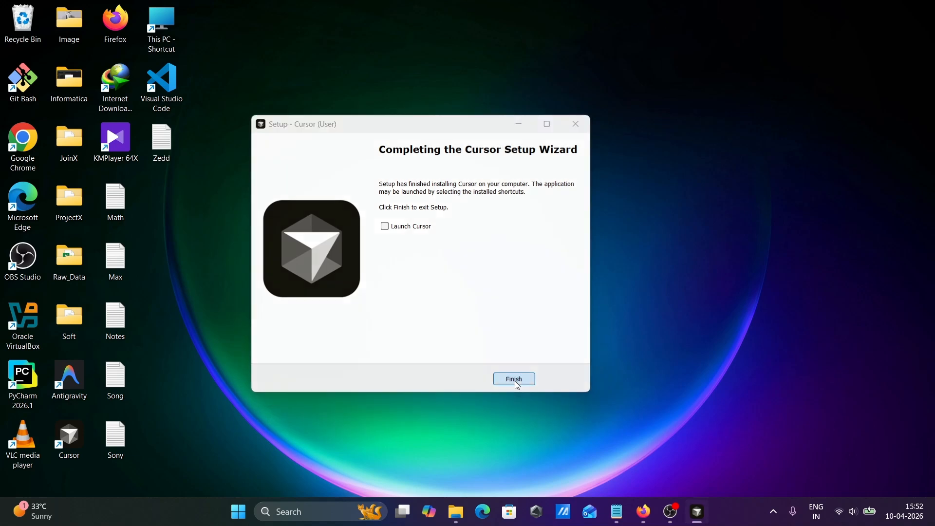
double_click(73, 441)
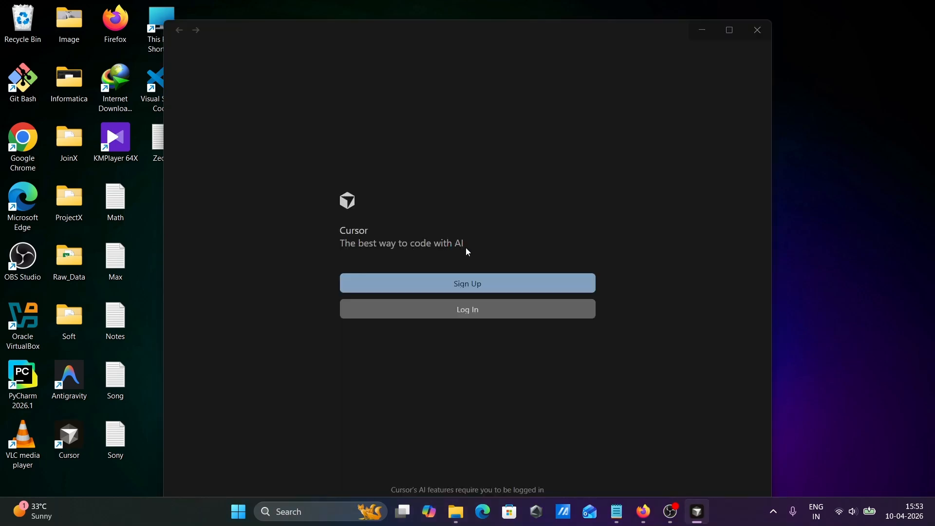
click(727, 34)
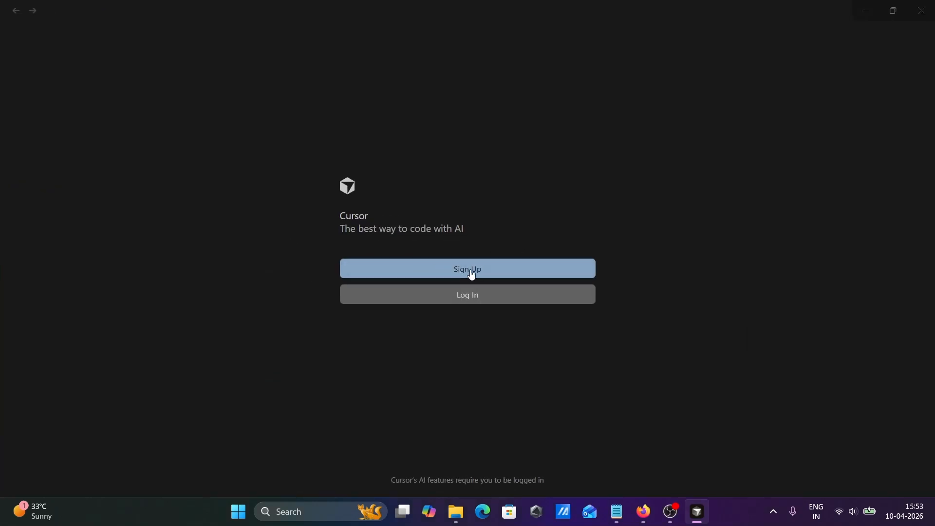
Step: Log in to Cursor through the browser with a Google account and return to the Cursor desktop app
click(436, 298)
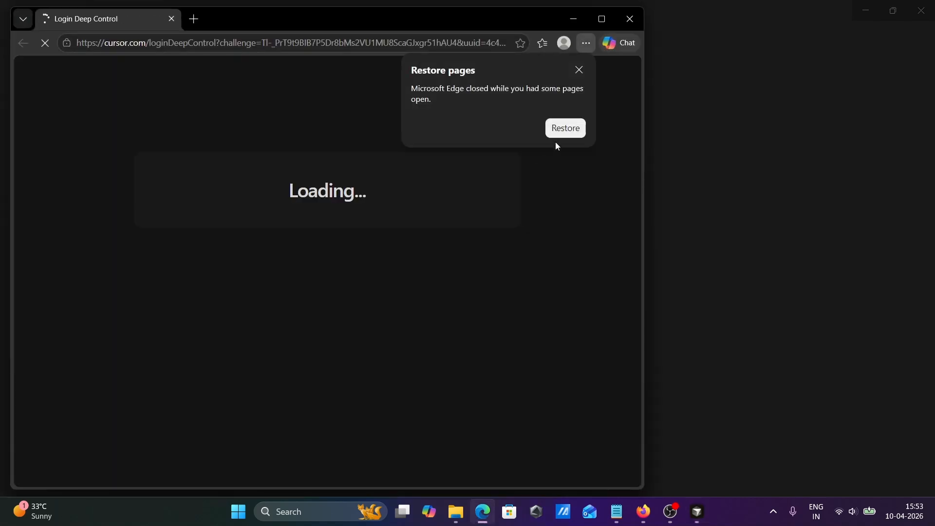
click(579, 69)
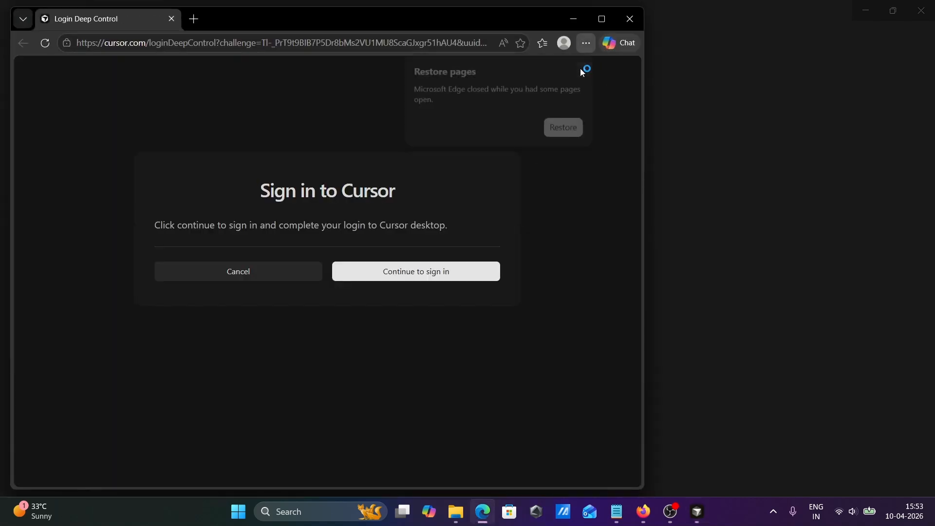
click(603, 18)
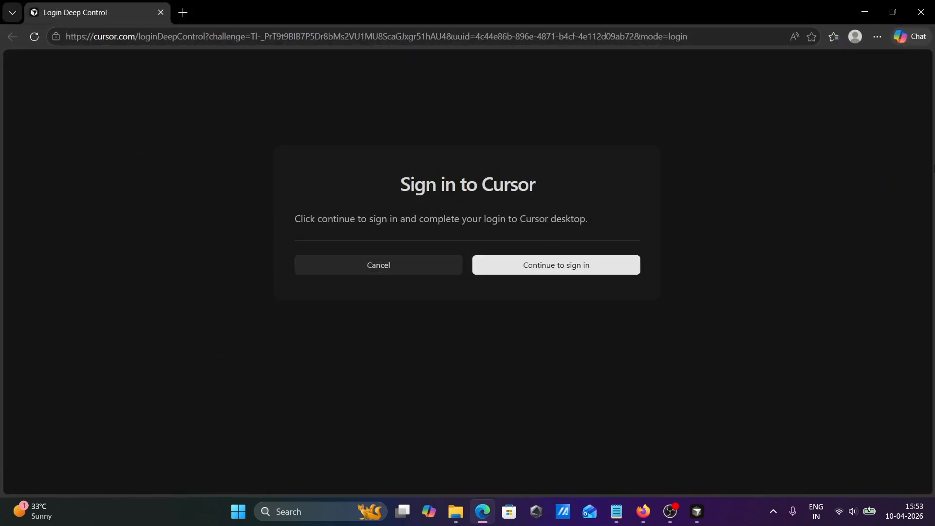
click(564, 263)
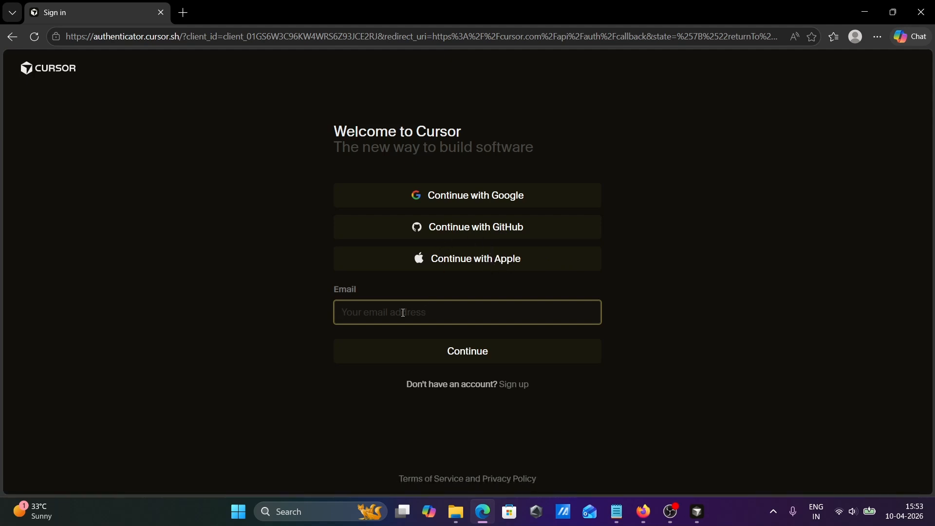
click(464, 201)
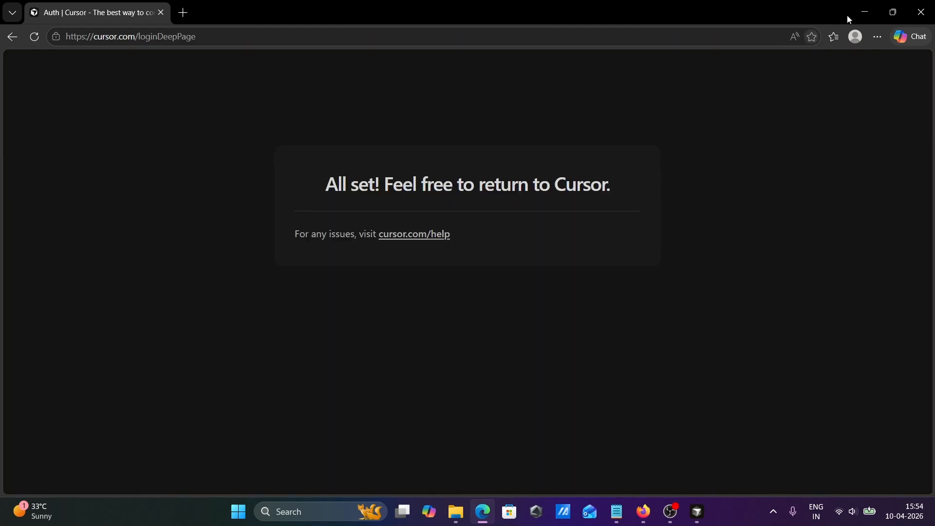
click(866, 6)
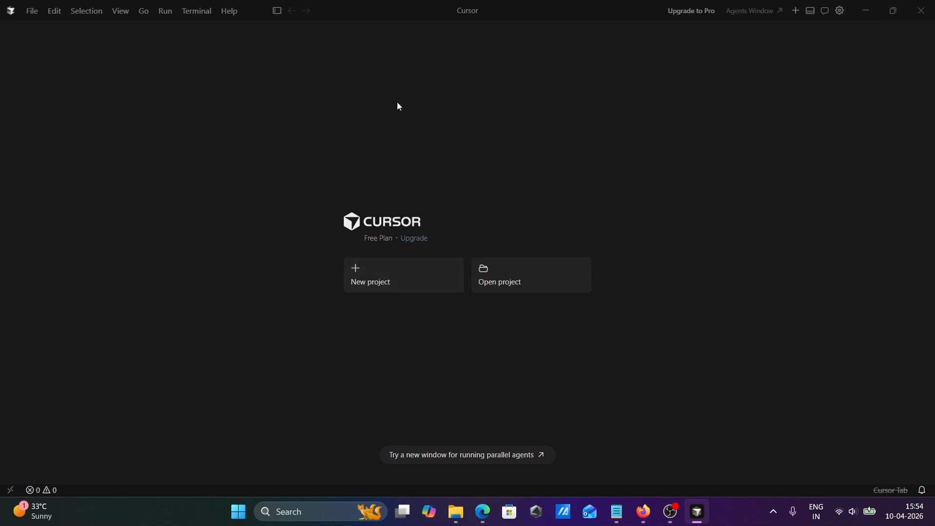
Step: Open the existing ProjectX folder from the Desktop as the project
click(366, 282)
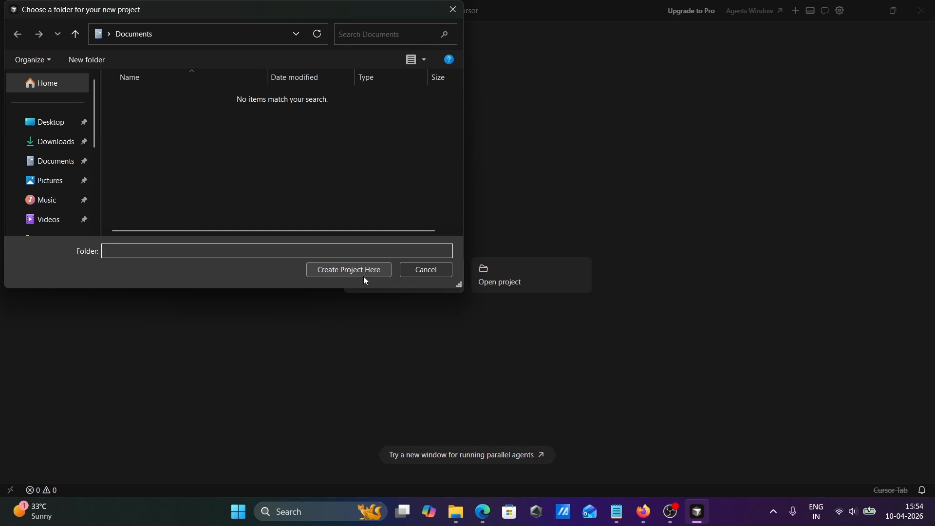
click(414, 272)
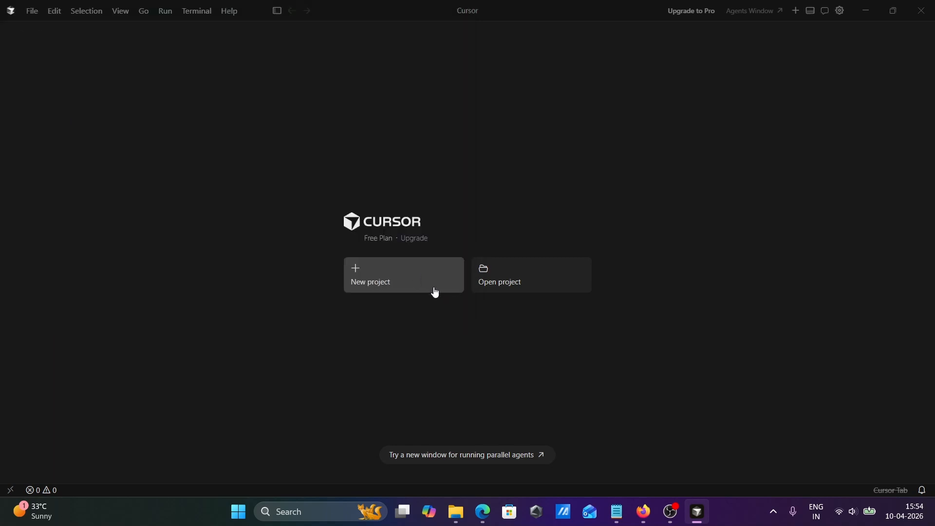
click(503, 286)
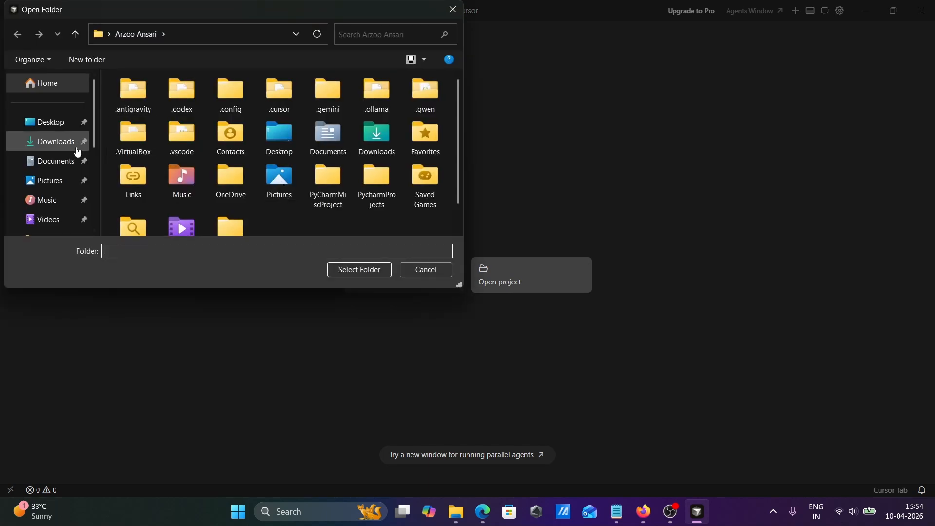
click(48, 142)
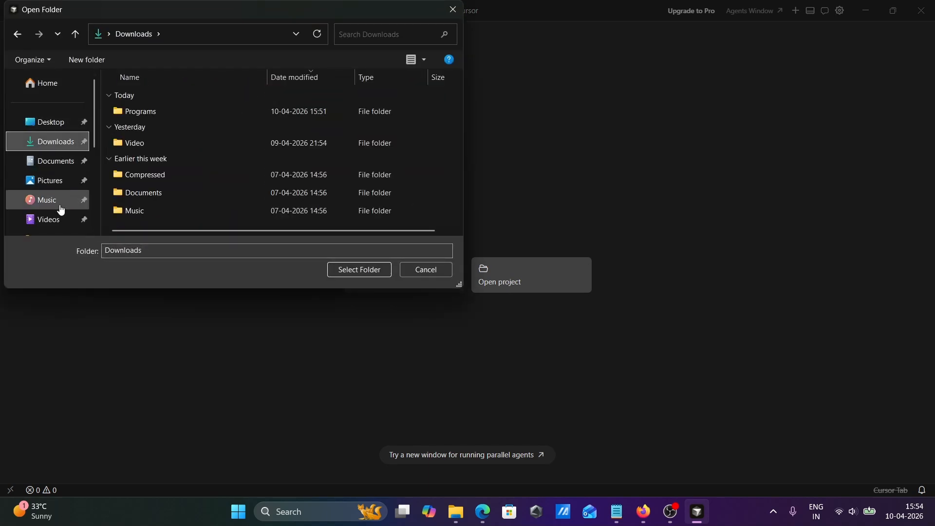
click(48, 122)
click(149, 151)
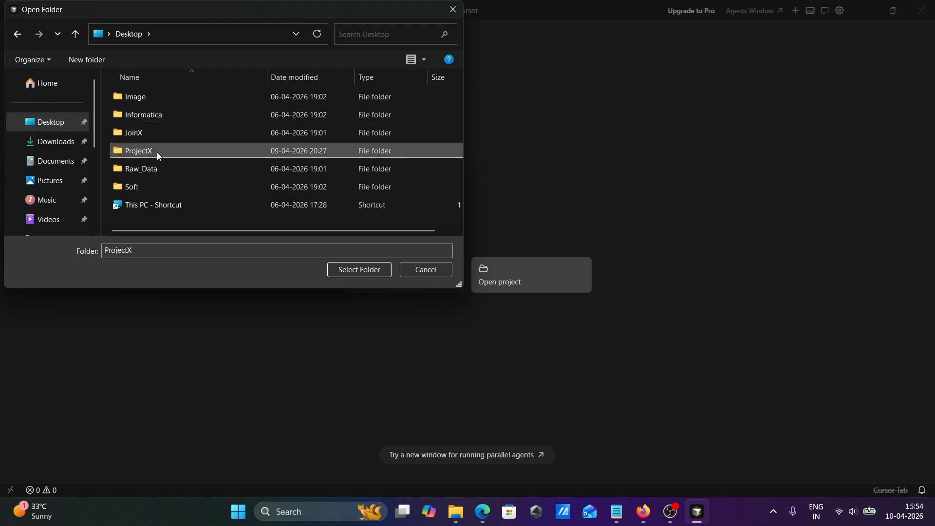
click(360, 274)
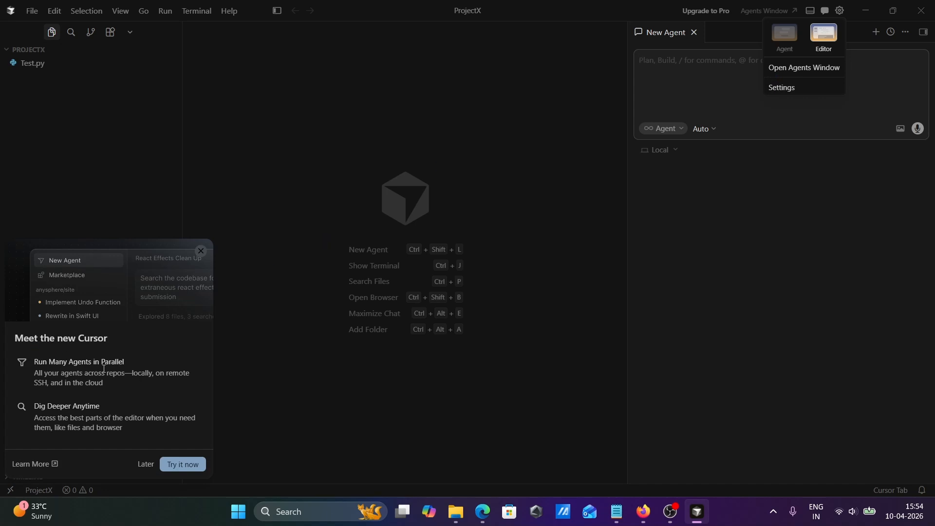
Step: Postpone the new Cursor introduction and send "hi" to the agent chat
click(142, 468)
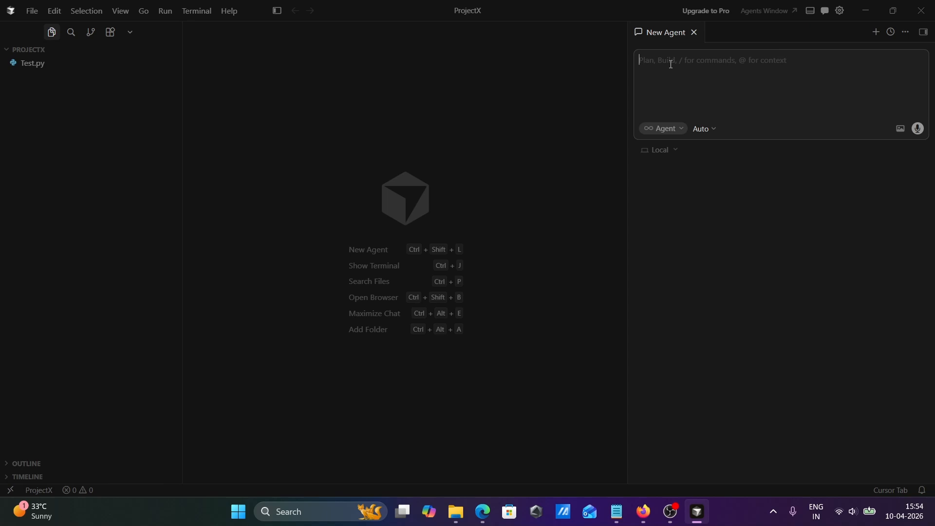
text(hi)
key(Return)
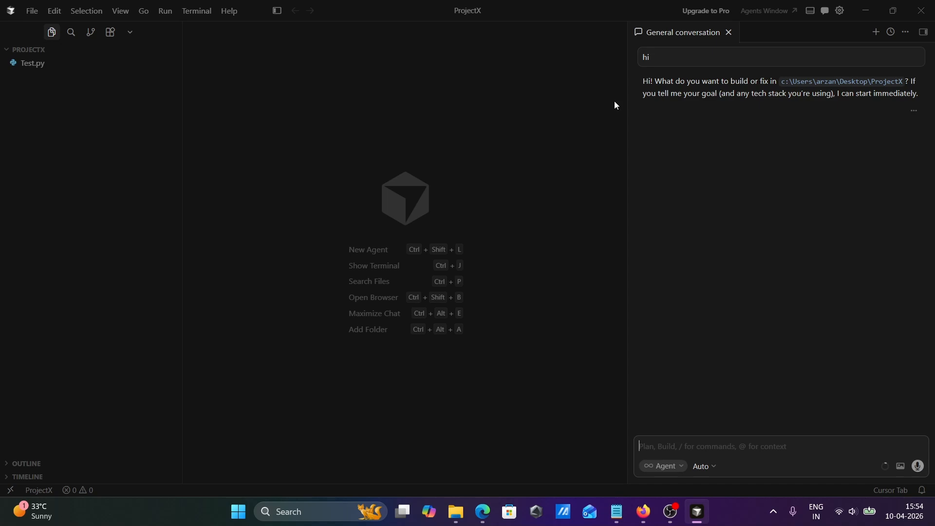
Step: Open Test.py from the ProjectX folder and try to start debugging it
click(45, 67)
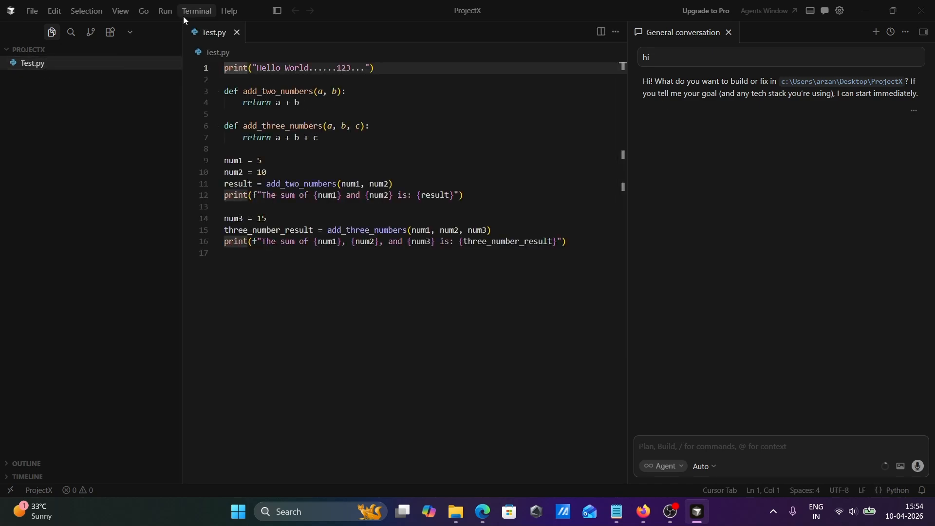
click(166, 11)
click(185, 29)
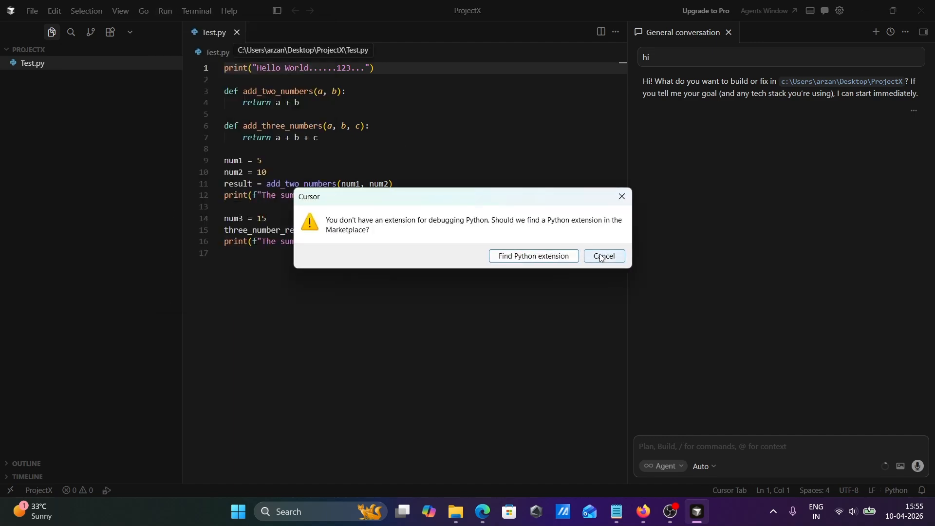
Step: Find the ms-python Python extension in the Marketplace, install it and return to Test.py
click(524, 257)
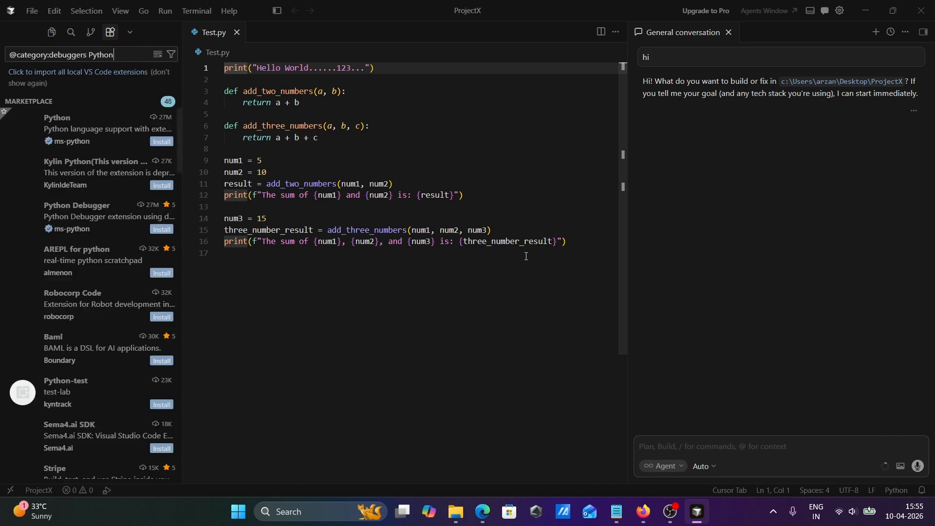
click(83, 143)
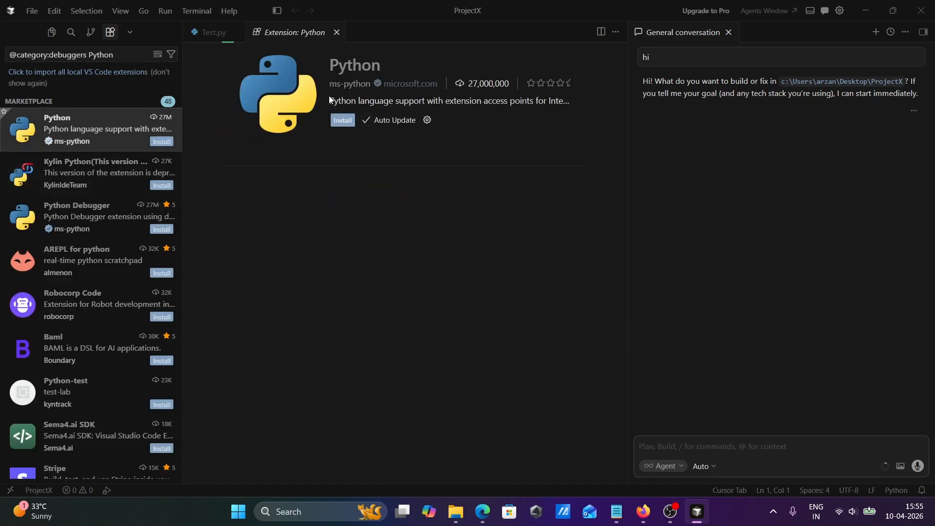
click(340, 121)
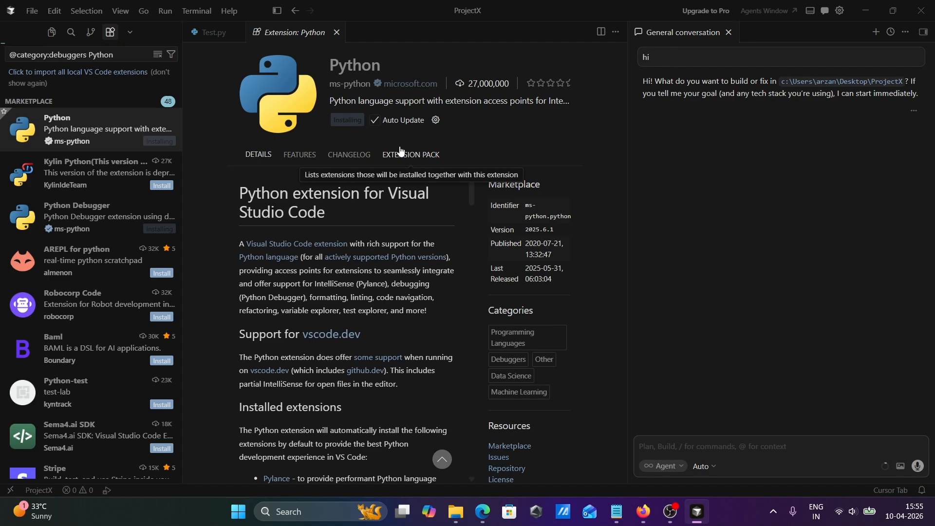
click(211, 32)
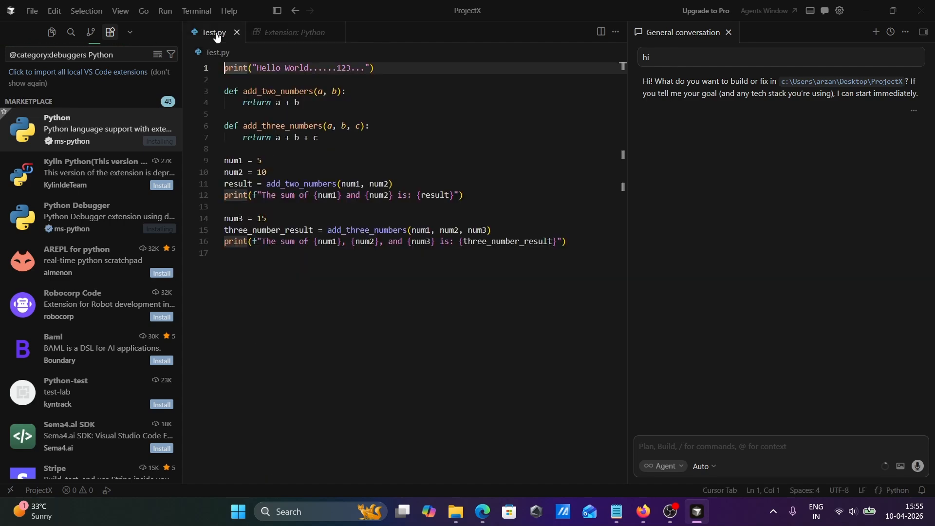
Step: Check the installation of the ms-python Python extension on its details page, and close that page to return to Test.py
click(257, 34)
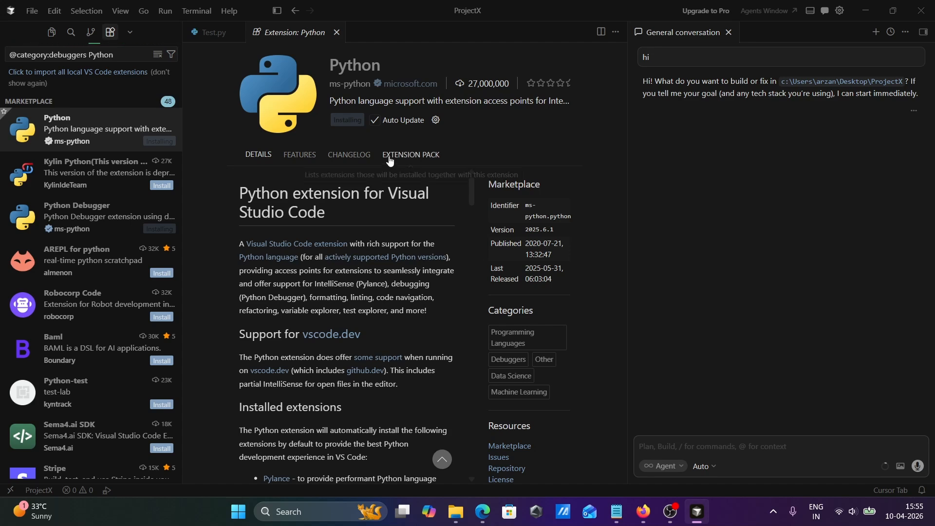
click(210, 33)
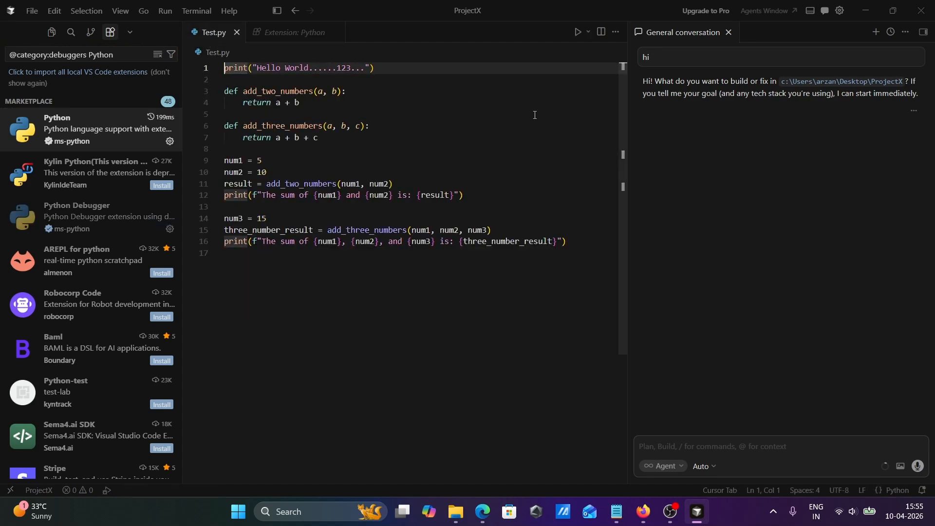
click(288, 34)
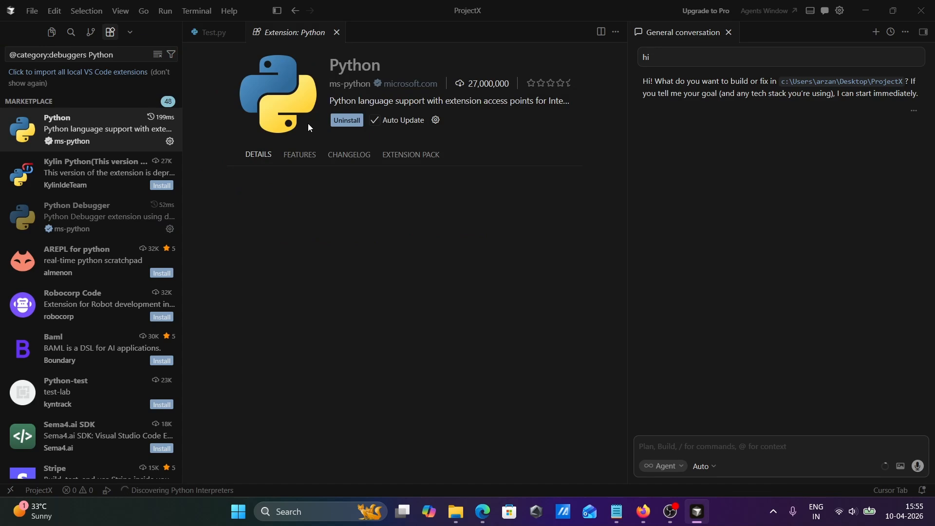
click(342, 32)
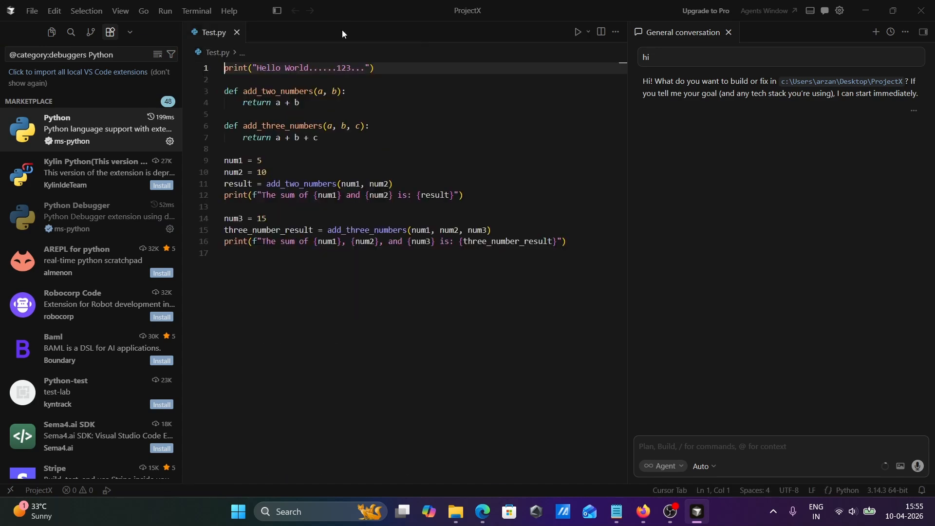
Step: Debug Test.py with the Python Debugger using the Python File configuration, and switch to the Zedd.txt note in Notepad
click(162, 14)
click(199, 27)
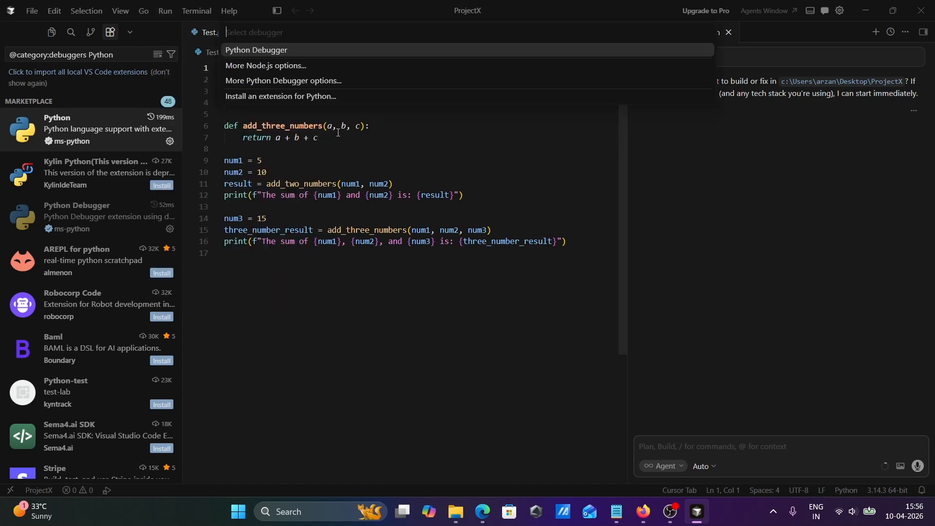
click(257, 50)
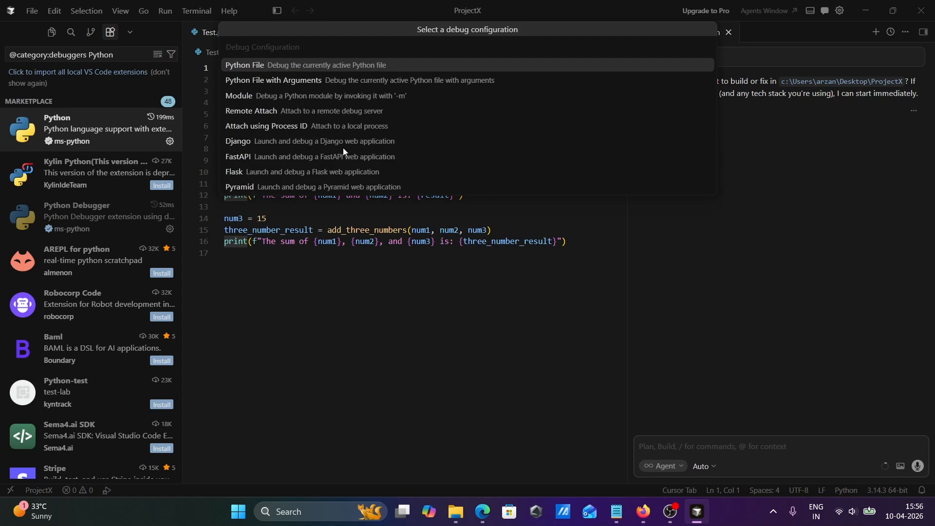
click(256, 68)
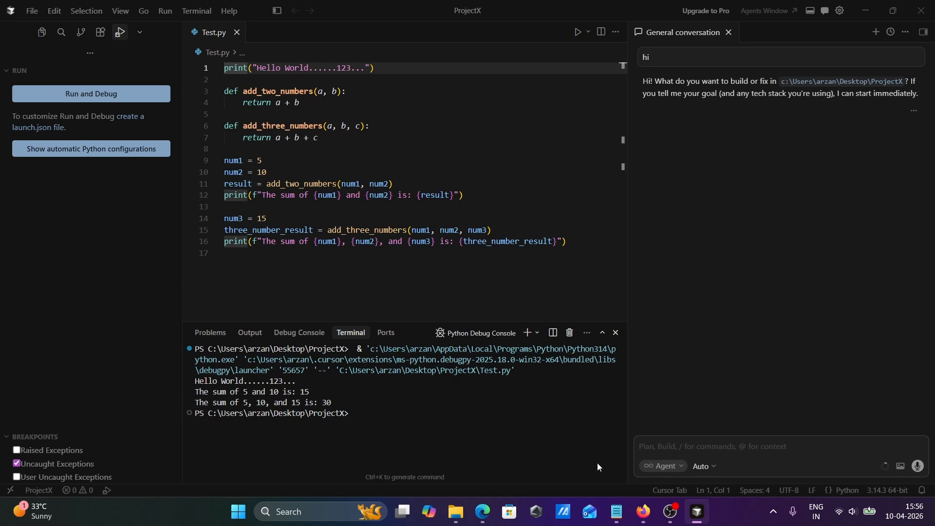
click(617, 509)
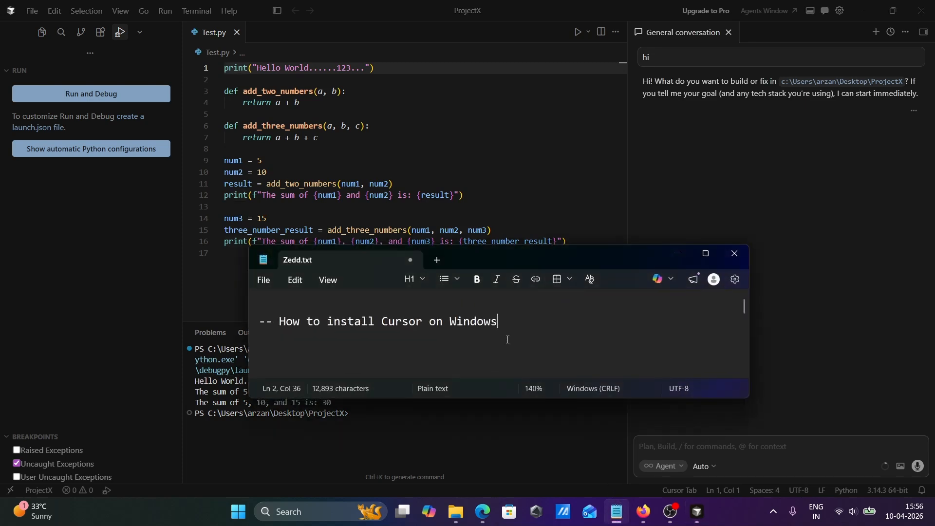